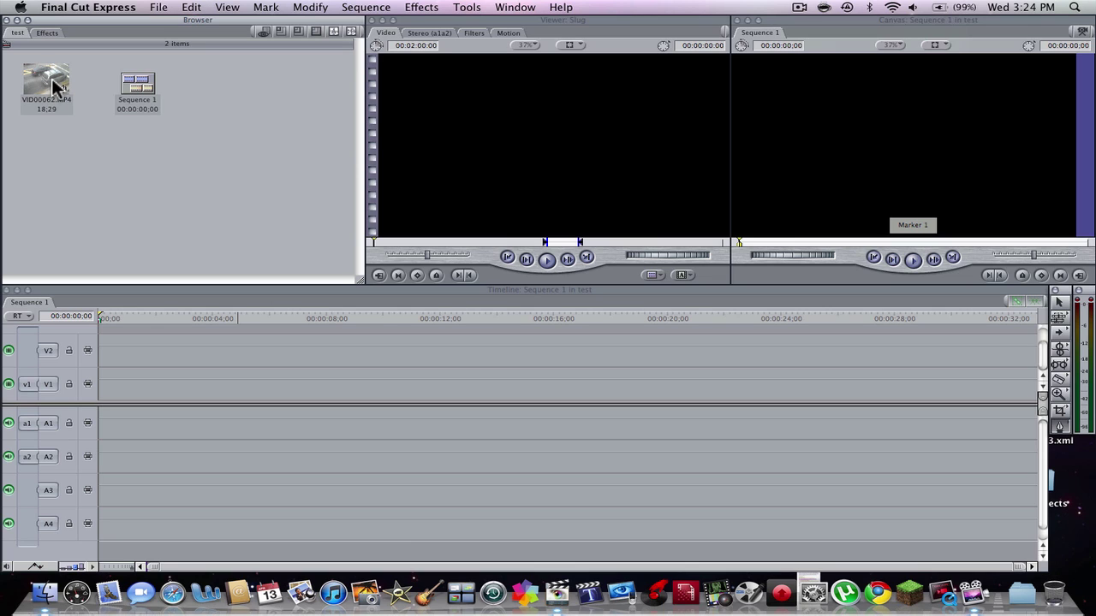
# Place VID00062.MP4 at the start of Sequence 1 on V1/A1.
pyautogui.click(62, 88)
pyautogui.click(88, 86)
pyautogui.moveTo(60, 89); pyautogui.dragTo(107, 383)
# Lock V1, delete the clip's A1 audio, then unlock V1 and return the playhead to the start.
pyautogui.moveTo(375, 326); pyautogui.dragTo(312, 341)
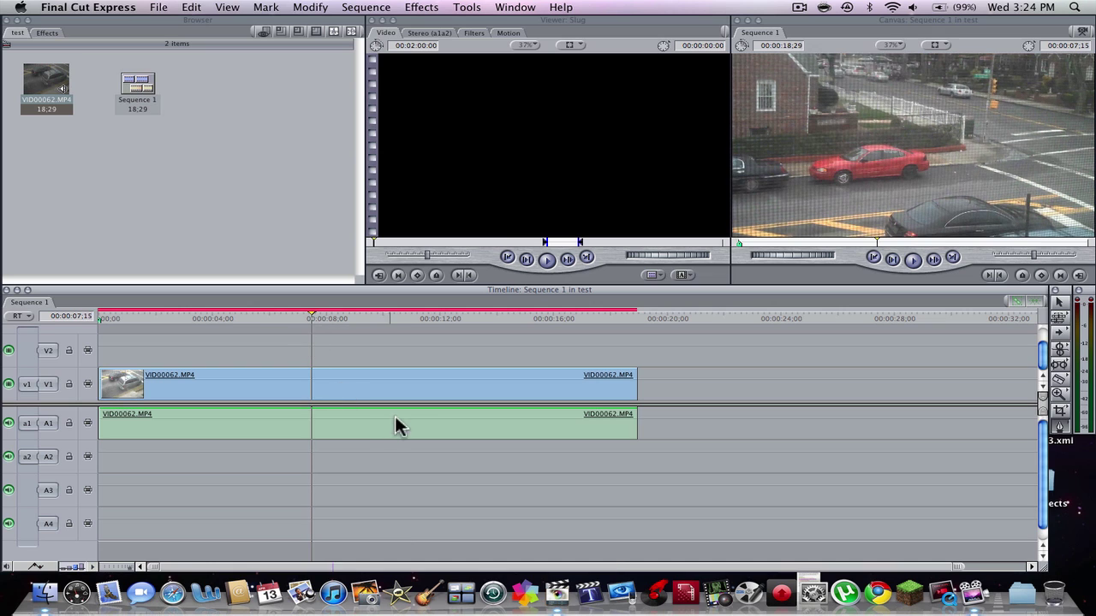
pyautogui.click(68, 384)
pyautogui.click(120, 431)
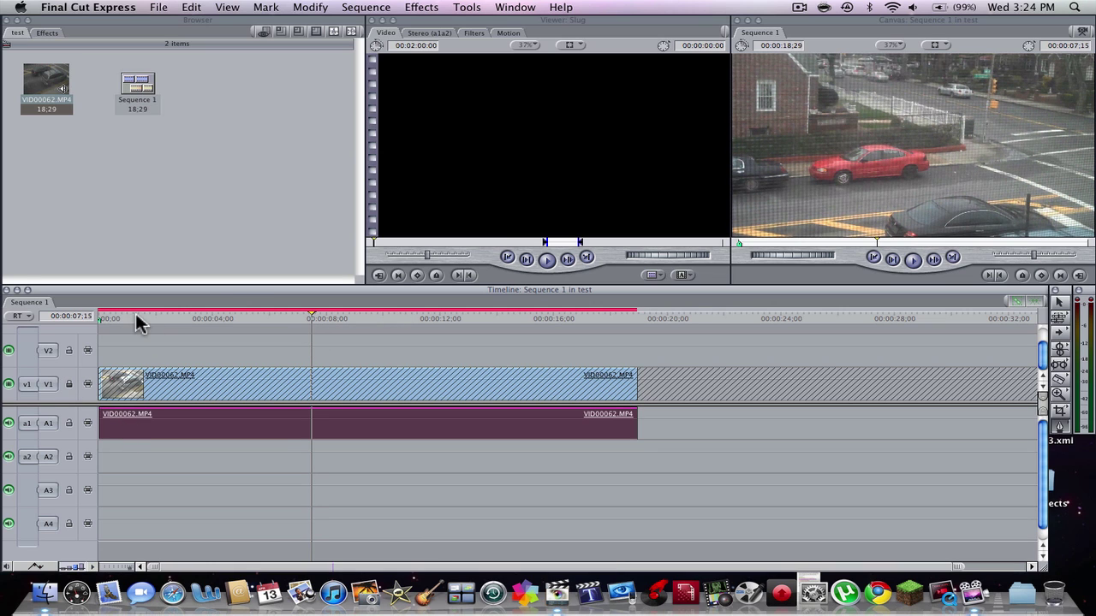
pyautogui.press('Delete')
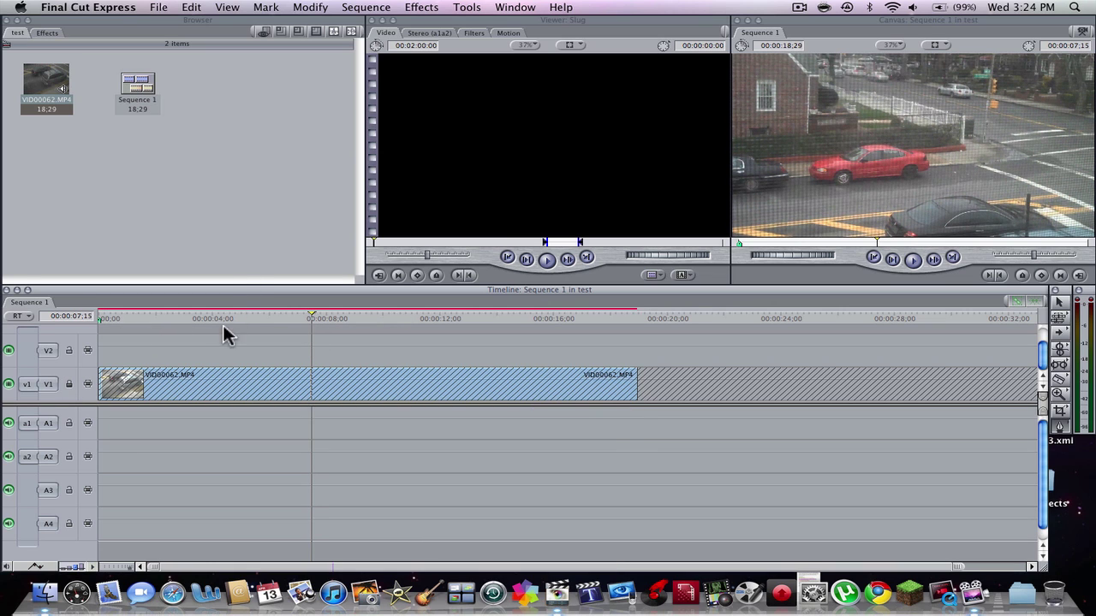
pyautogui.click(69, 384)
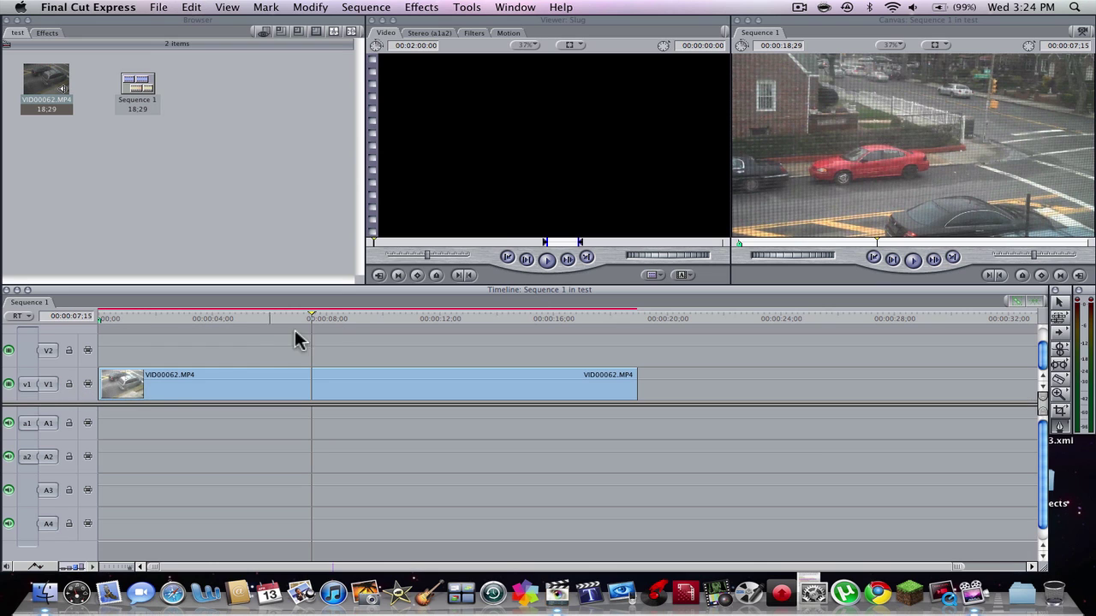
pyautogui.moveTo(313, 321)
pyautogui.mouseDown()
pyautogui.moveTo(234, 313)
pyautogui.moveTo(95, 325)
pyautogui.mouseUp()
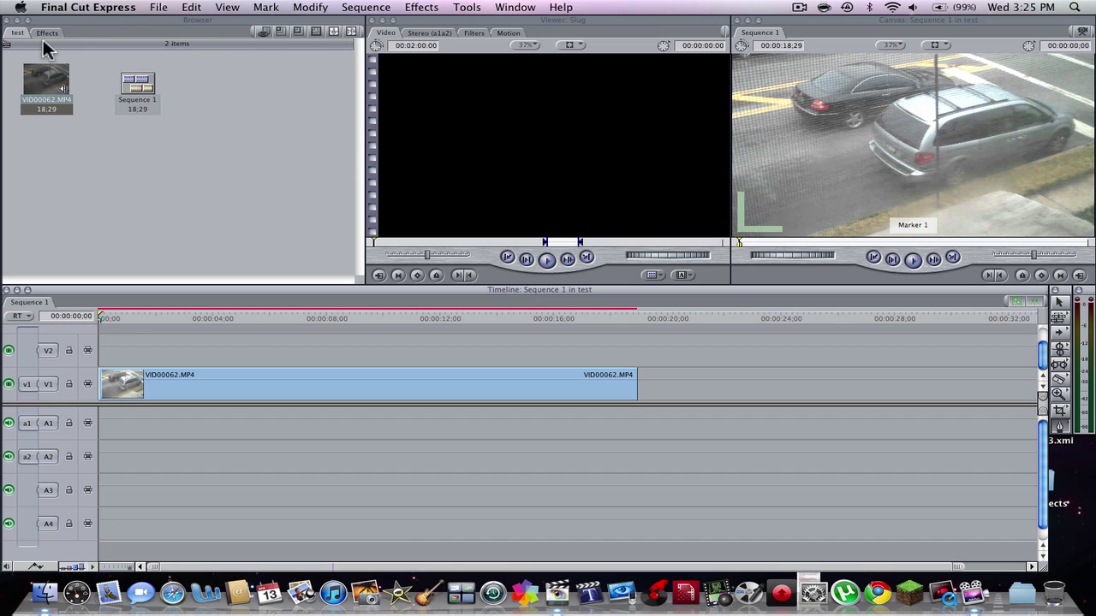
# Search for 'tint' and open VID00062.MP4 in the Viewer with the effects list showing.
pyautogui.click(566, 8)
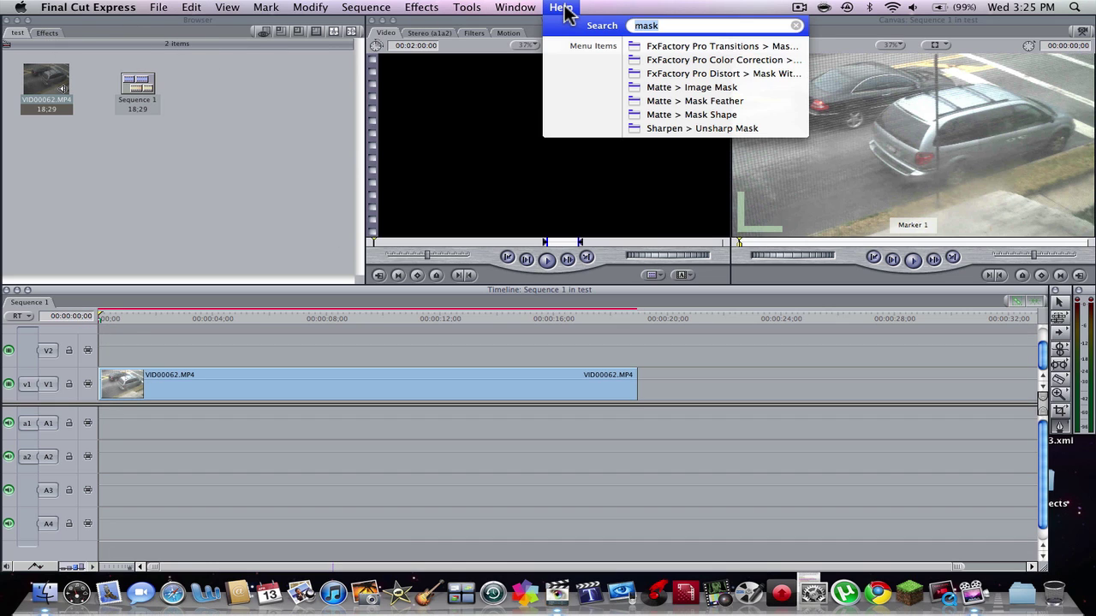
pyautogui.write('tint')
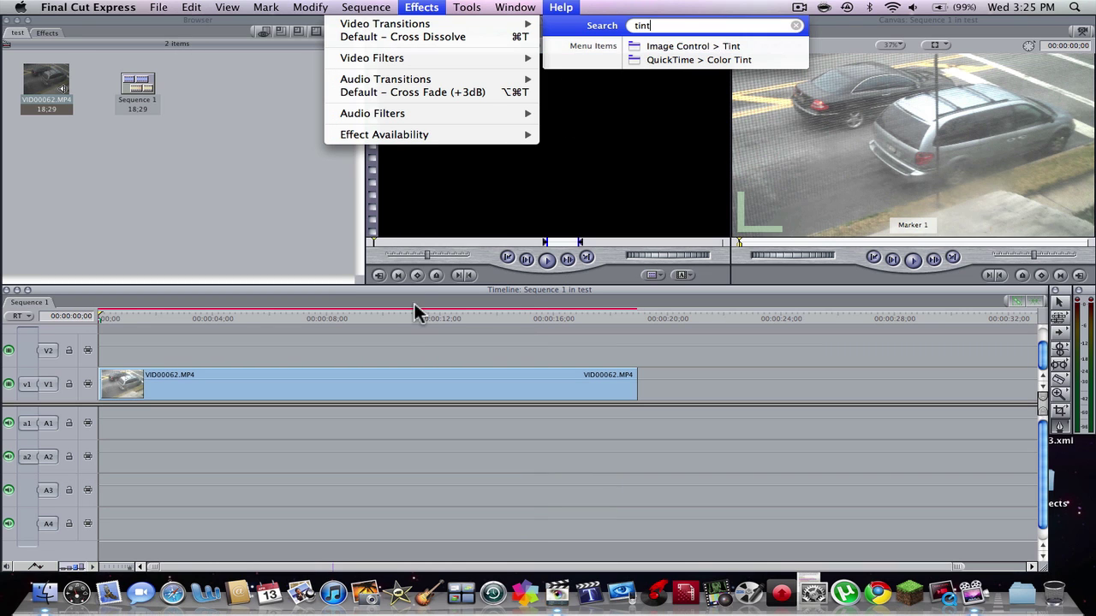
pyautogui.click(396, 384)
pyautogui.doubleClick(394, 384)
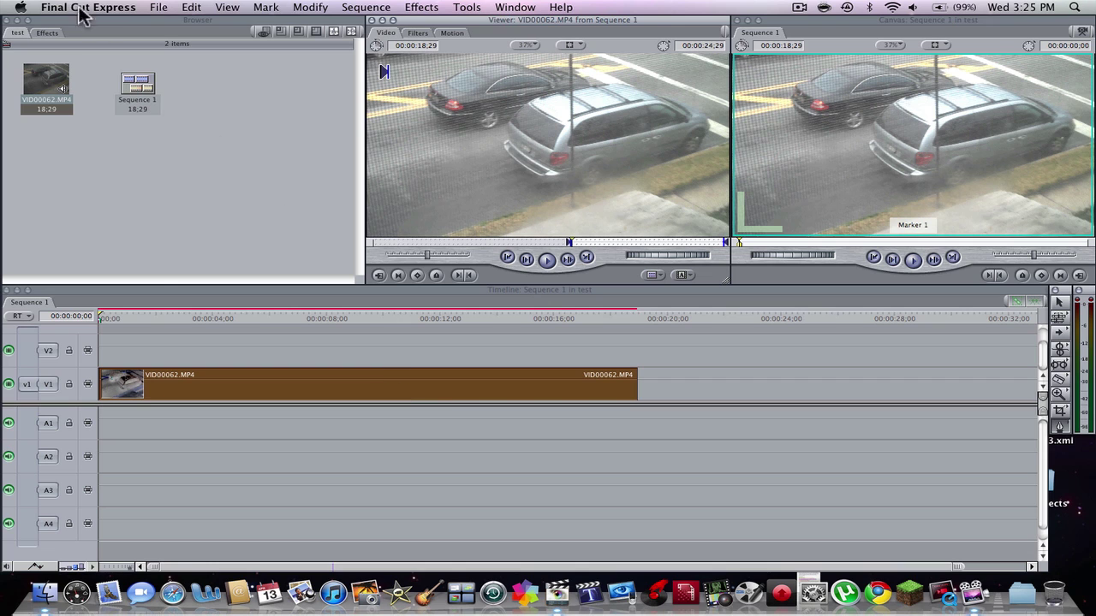
pyautogui.click(47, 33)
# Apply the Tint filter from Video Filters > Image Control to the V1 clip.
pyautogui.click(16, 130)
pyautogui.scroll(-10, 48, 161)
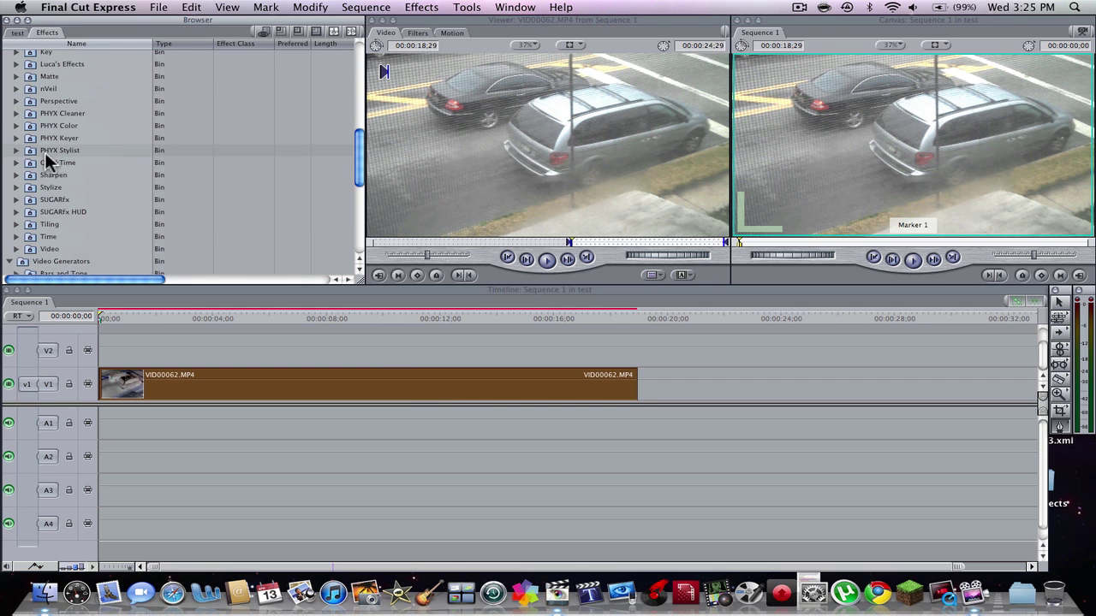
pyautogui.scroll(2, 47, 145)
pyautogui.scroll(1, 47, 145)
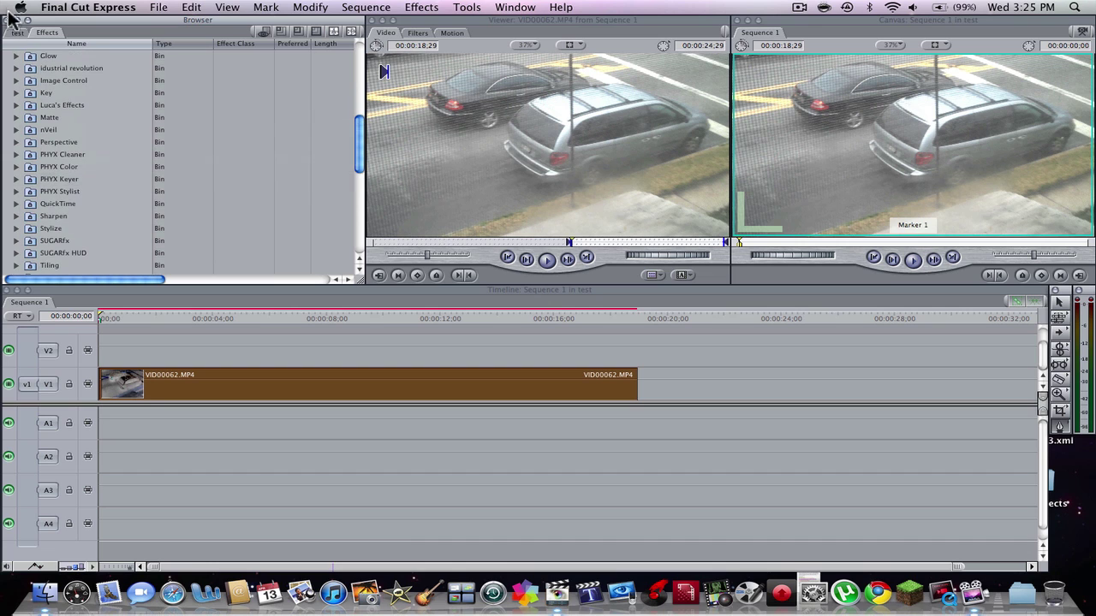
pyautogui.click(25, 79)
pyautogui.click(16, 81)
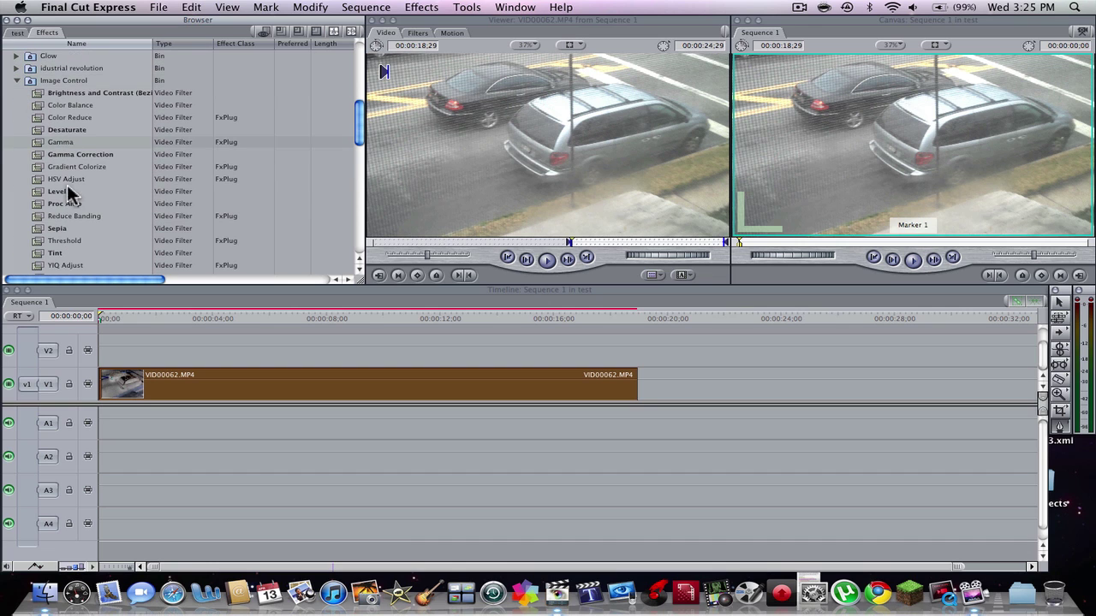
pyautogui.scroll(-3, 65, 213)
pyautogui.scroll(-1, 58, 194)
pyautogui.moveTo(55, 174); pyautogui.dragTo(175, 390)
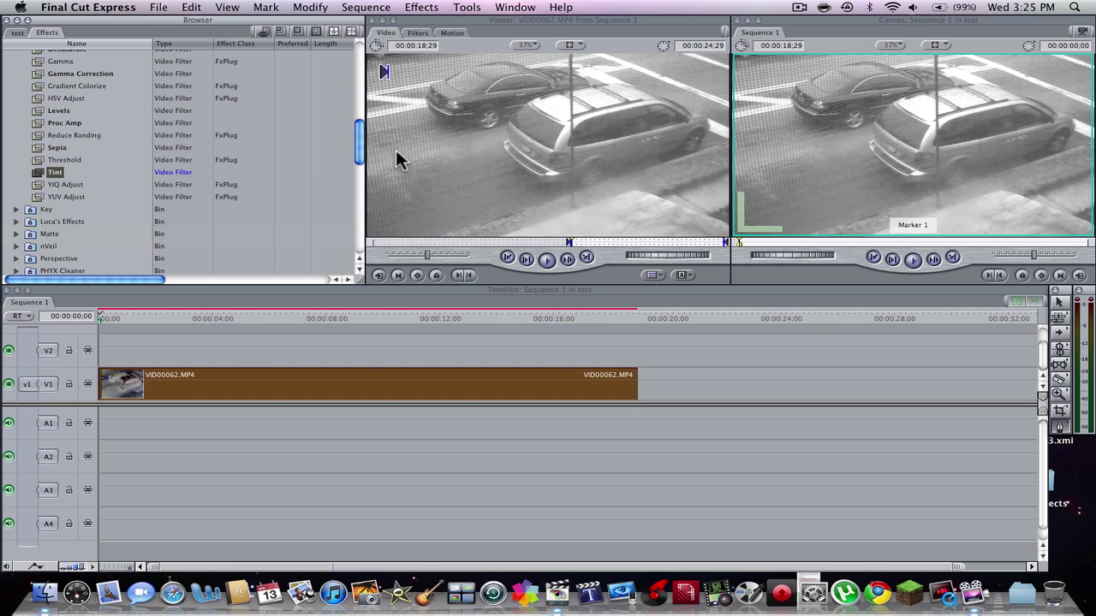
pyautogui.click(450, 34)
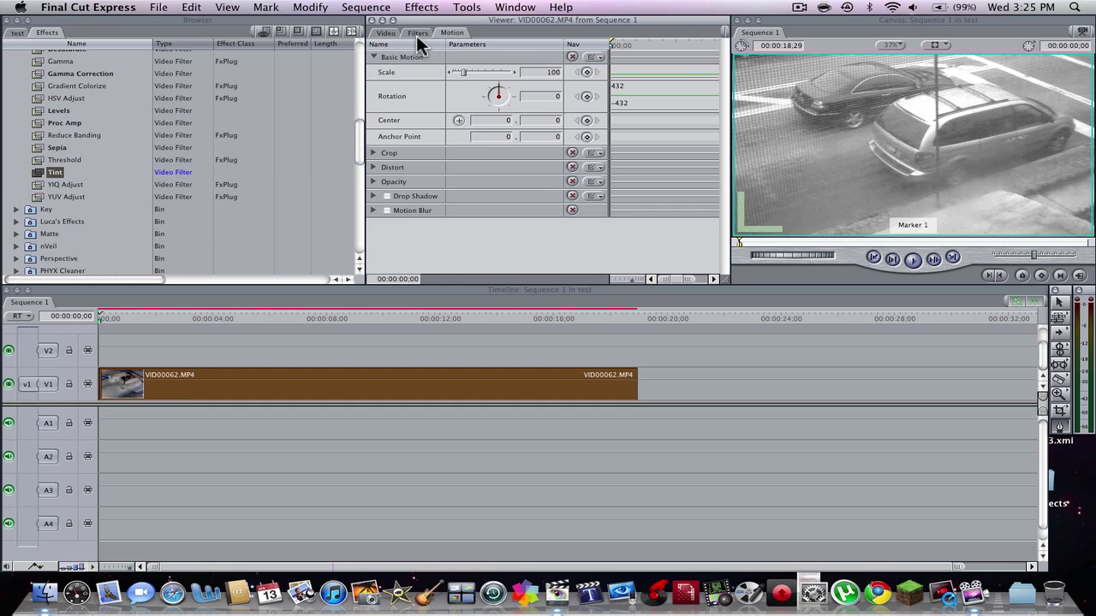
# Show the Tint parameters (black tint, amount 100) and collapse the Image Control group.
pyautogui.click(417, 34)
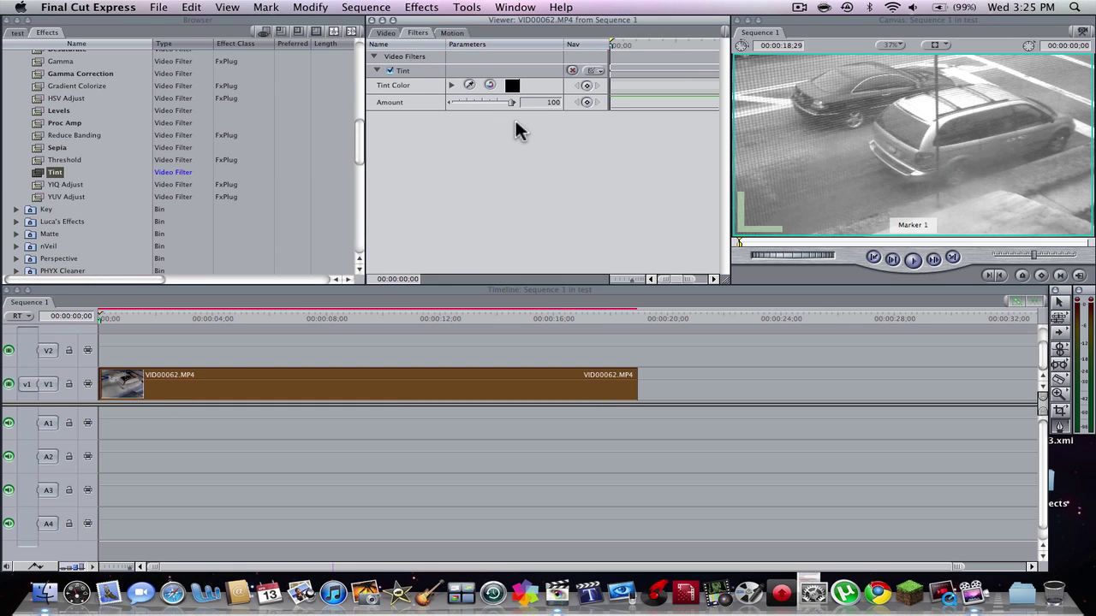
pyautogui.click(754, 347)
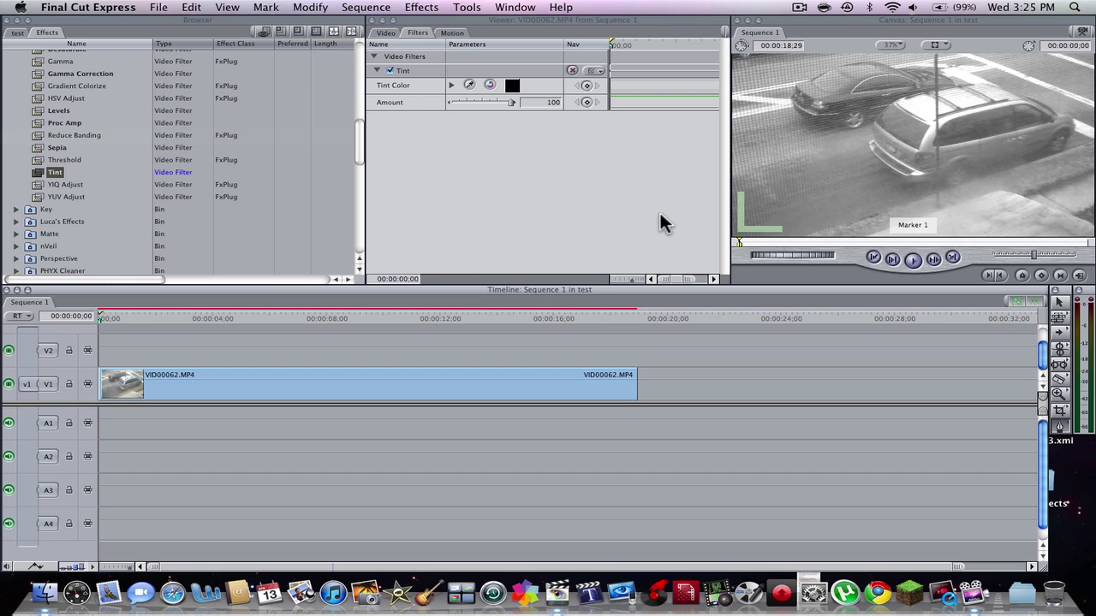
pyautogui.scroll(5, 91, 90)
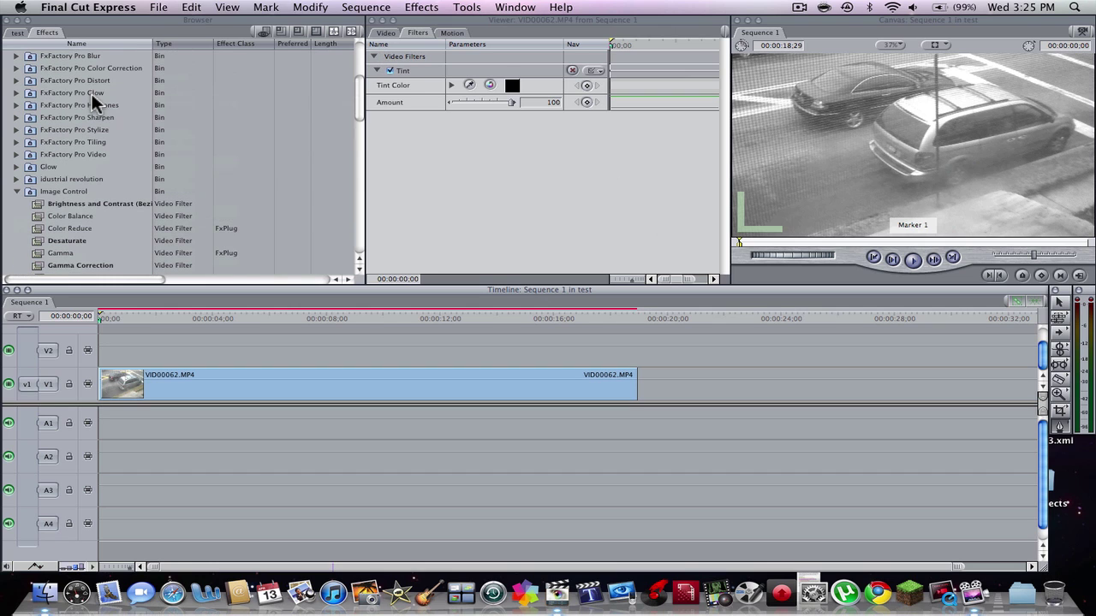
pyautogui.click(17, 193)
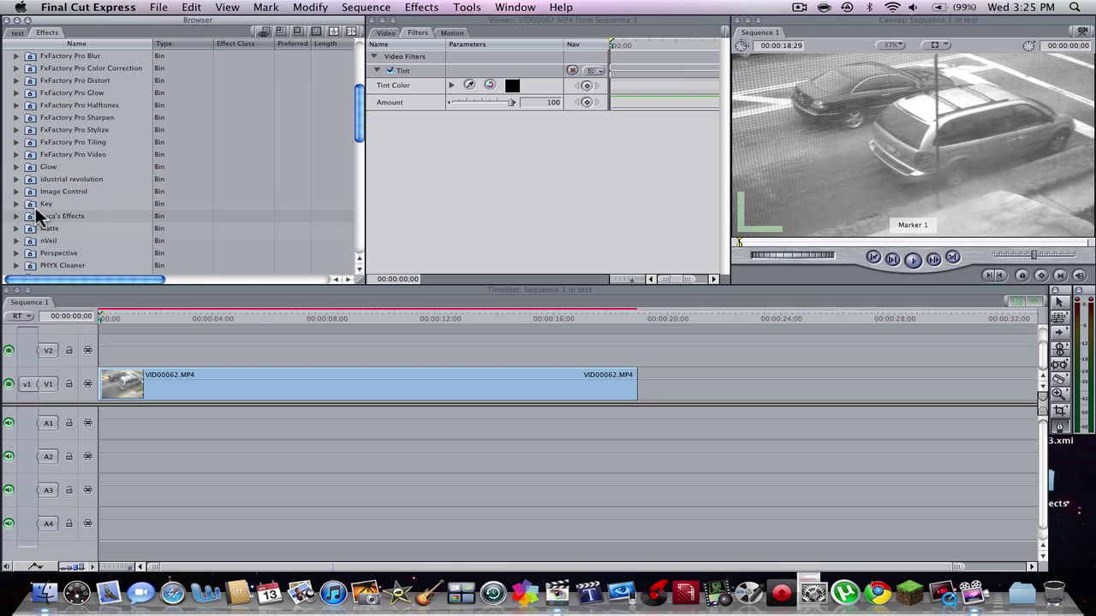
pyautogui.click(16, 205)
pyautogui.click(16, 205)
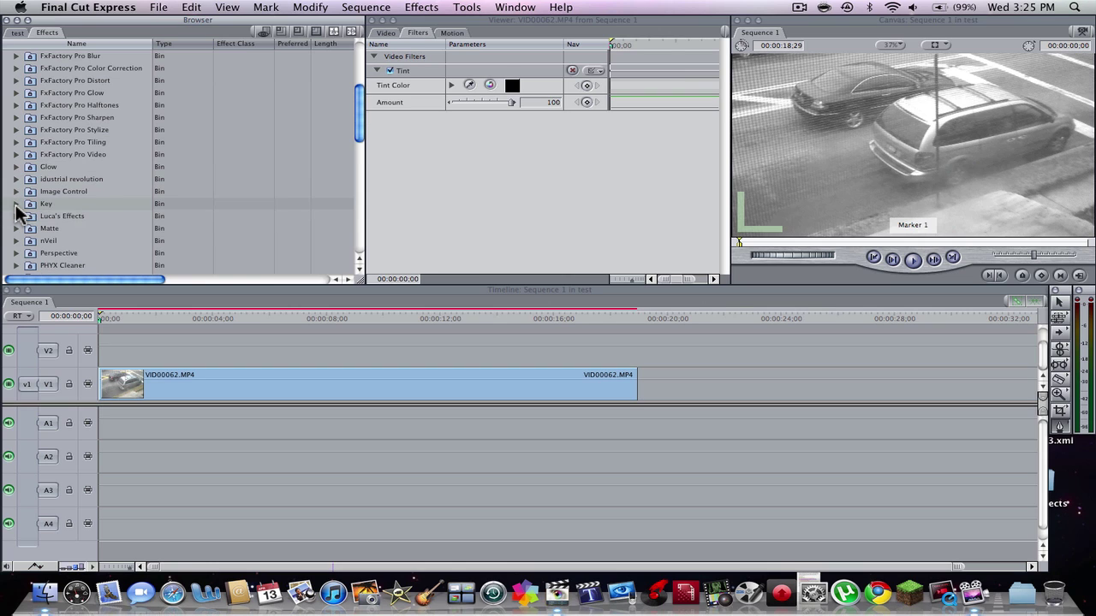
pyautogui.scroll(-5, 19, 214)
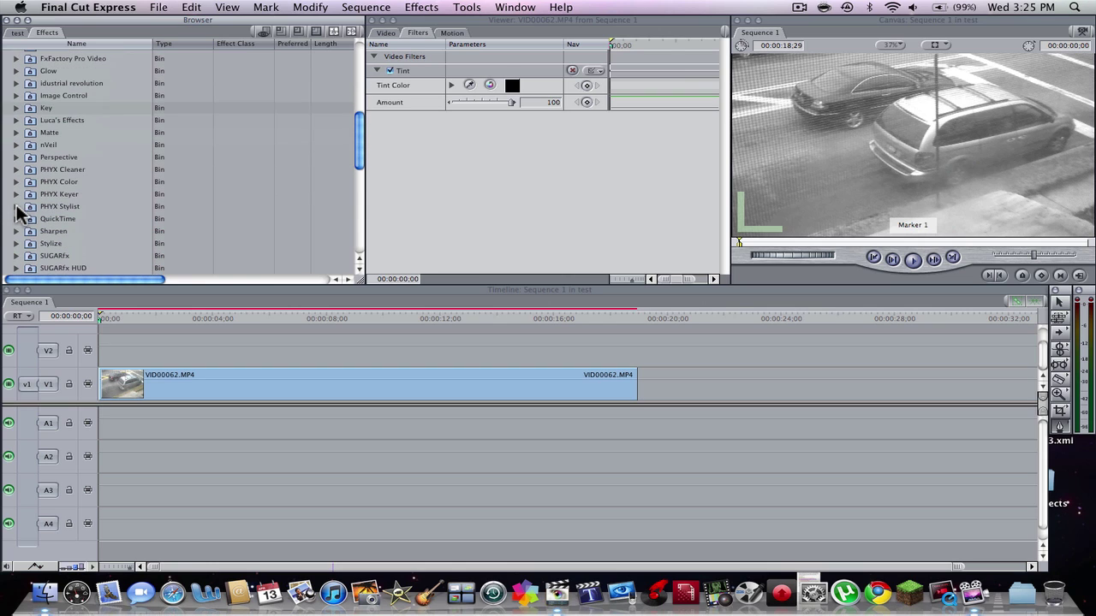
pyautogui.click(561, 6)
# Search 'mask' and apply Image Mask from the Matte group to the V1 clip.
pyautogui.write('mask')
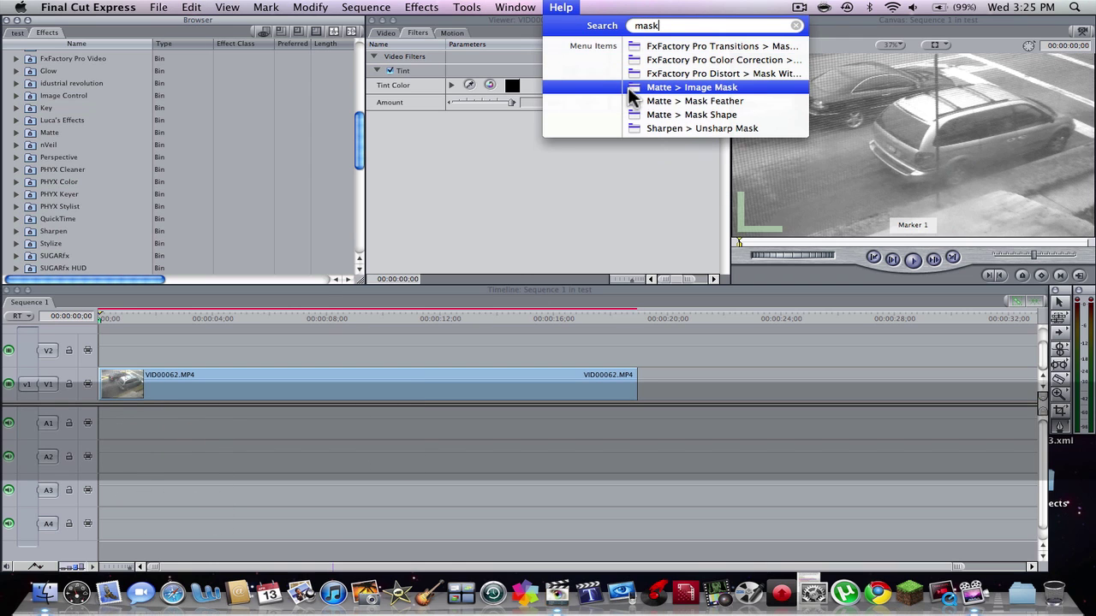
pyautogui.moveTo(629, 88)
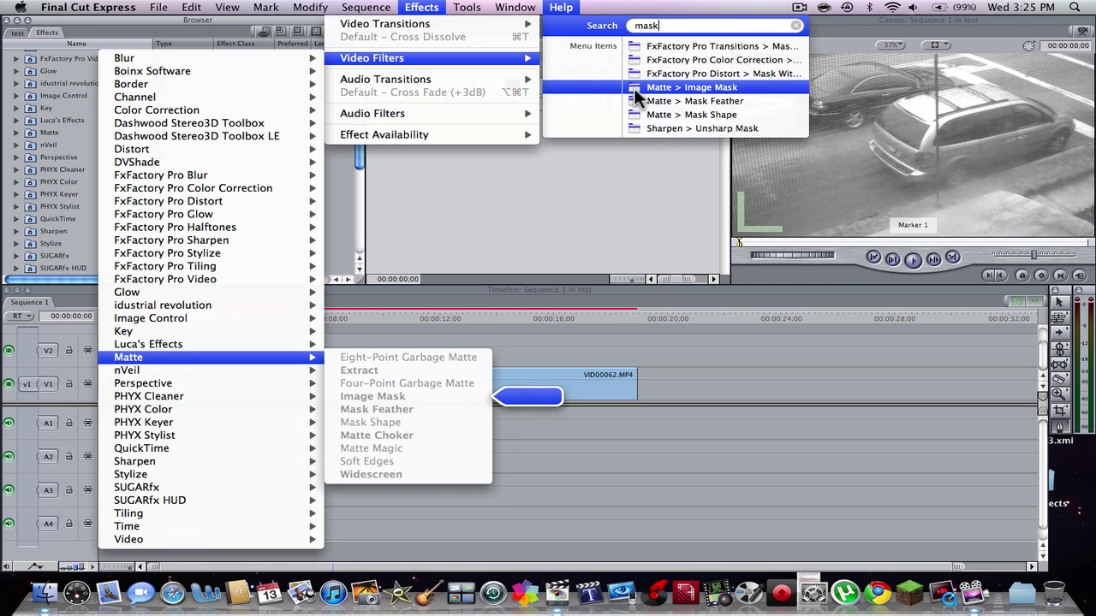
pyautogui.click(419, 405)
pyautogui.doubleClick(422, 391)
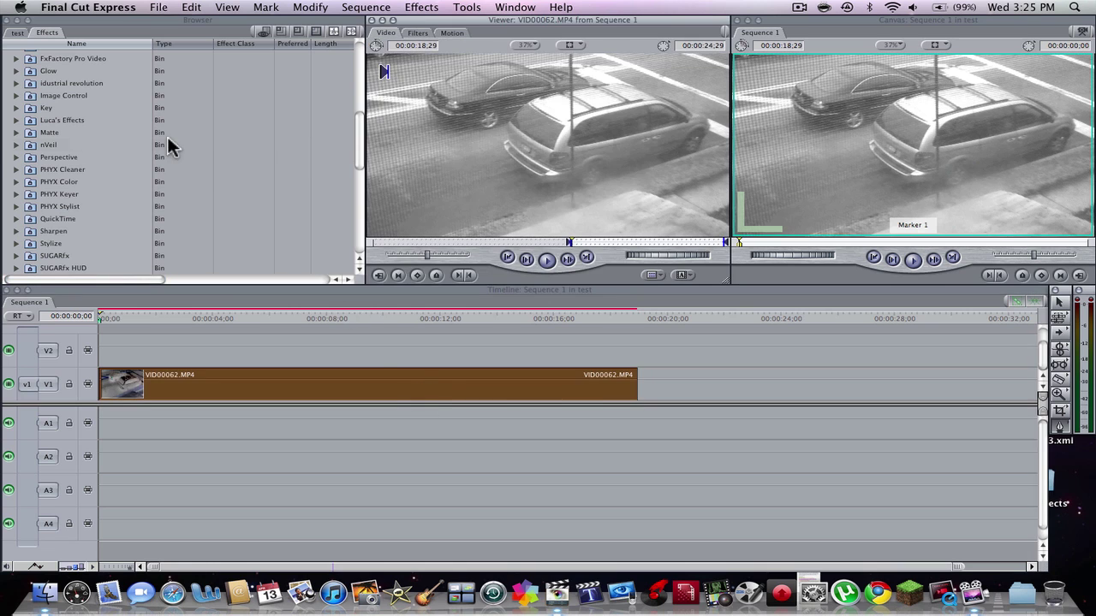
pyautogui.click(17, 132)
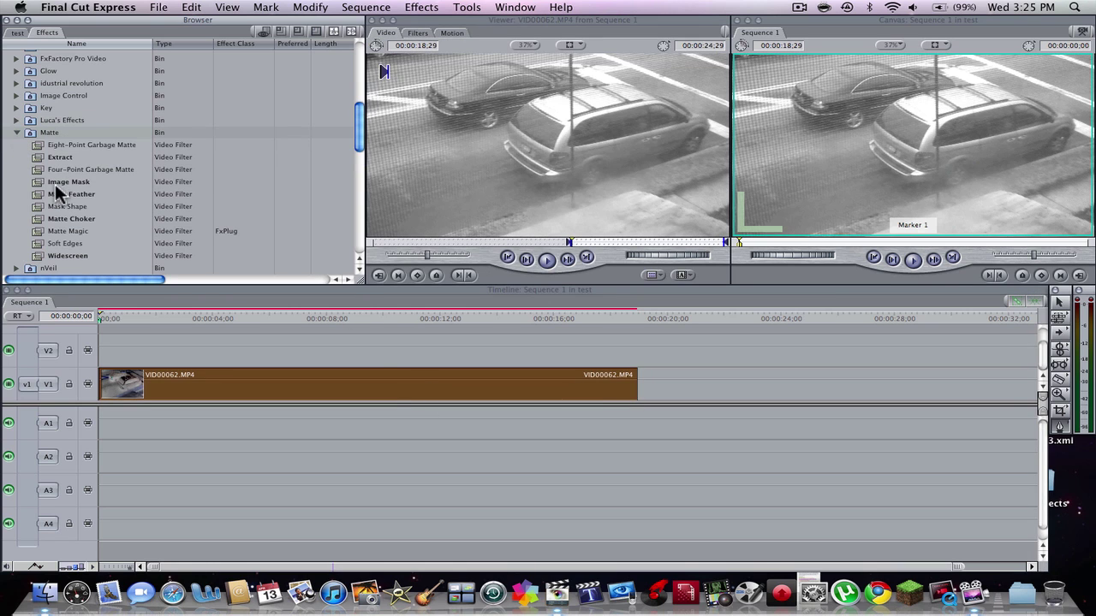
pyautogui.moveTo(57, 183); pyautogui.dragTo(175, 383)
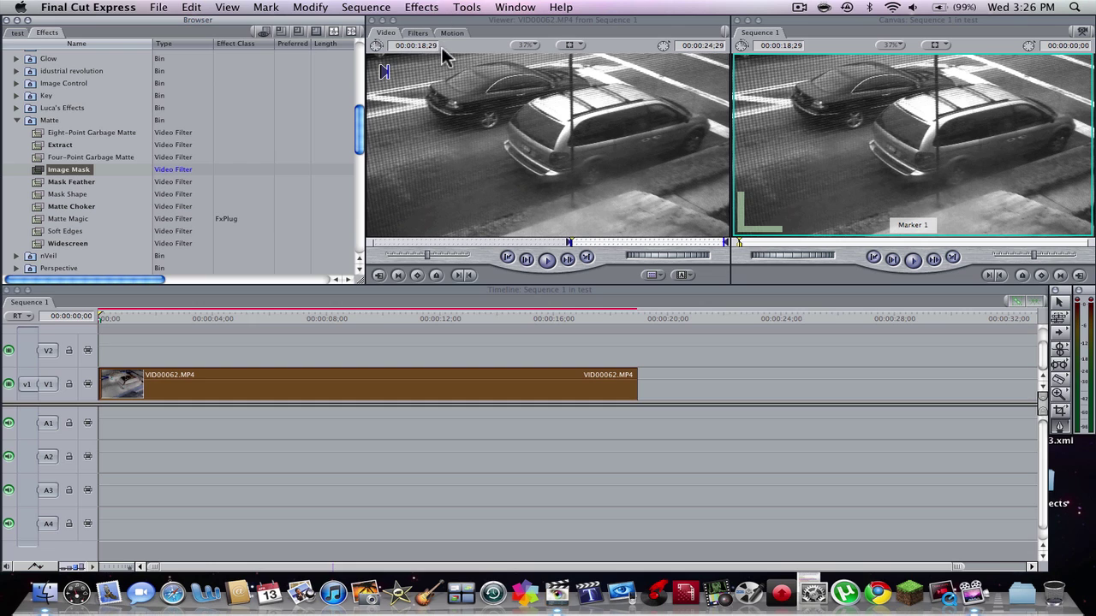
# Try Image Mask's Channel as Alpha, then leave it on Luminance with Invert off.
pyautogui.click(417, 33)
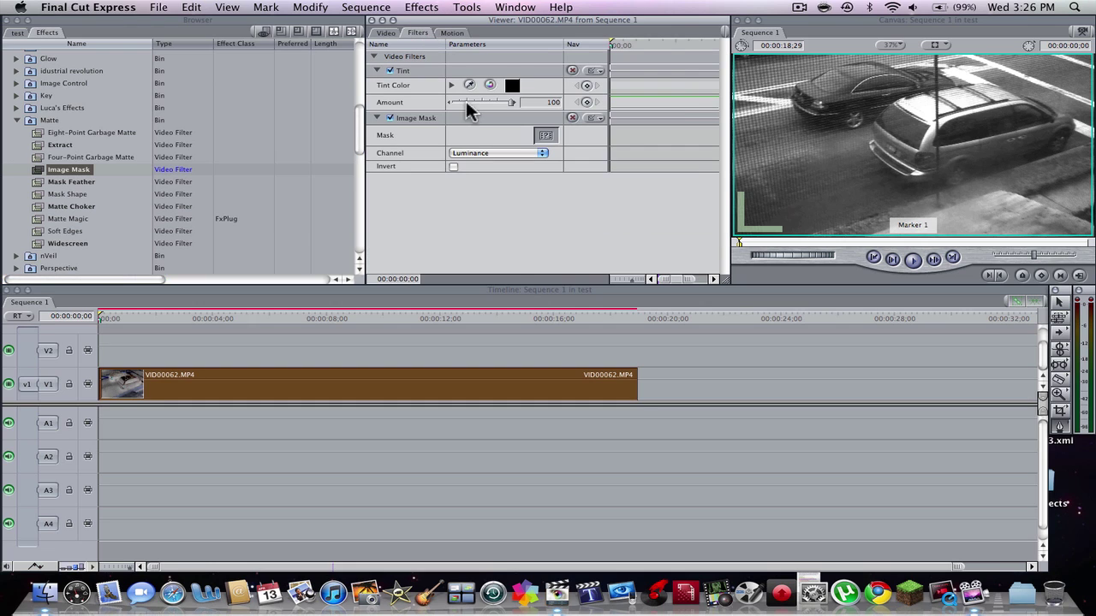
pyautogui.click(541, 153)
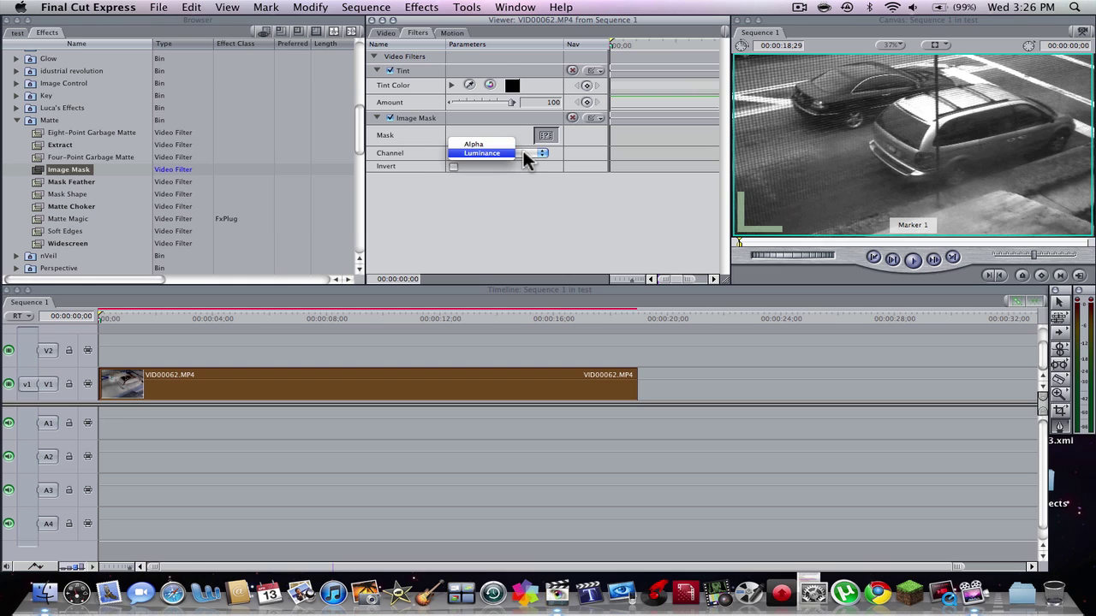
pyautogui.click(522, 197)
pyautogui.click(516, 152)
pyautogui.click(499, 145)
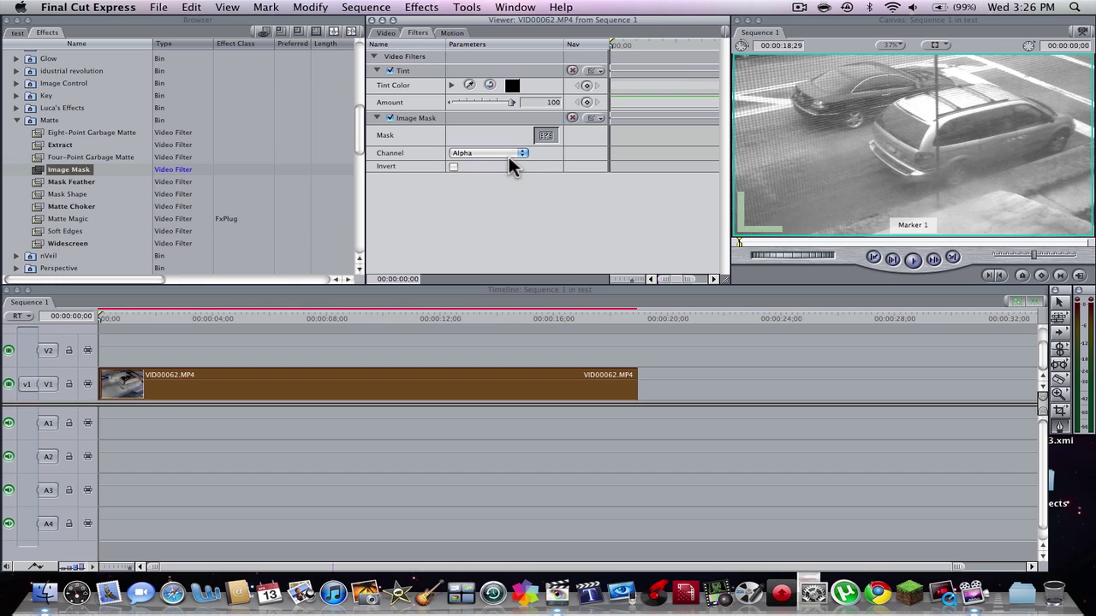
pyautogui.click(510, 153)
pyautogui.click(512, 163)
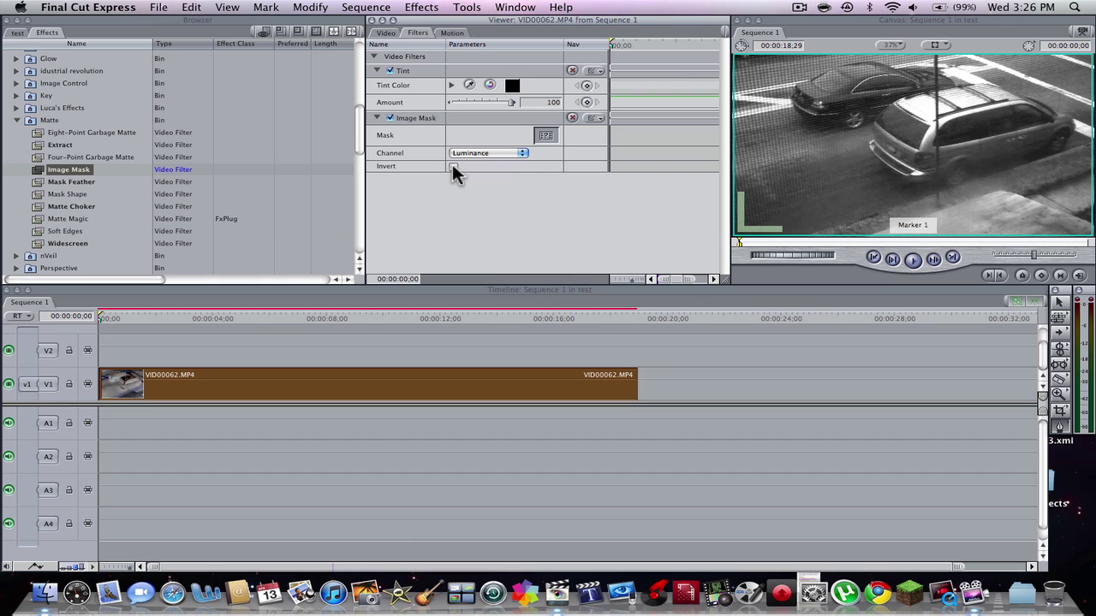
pyautogui.click(455, 167)
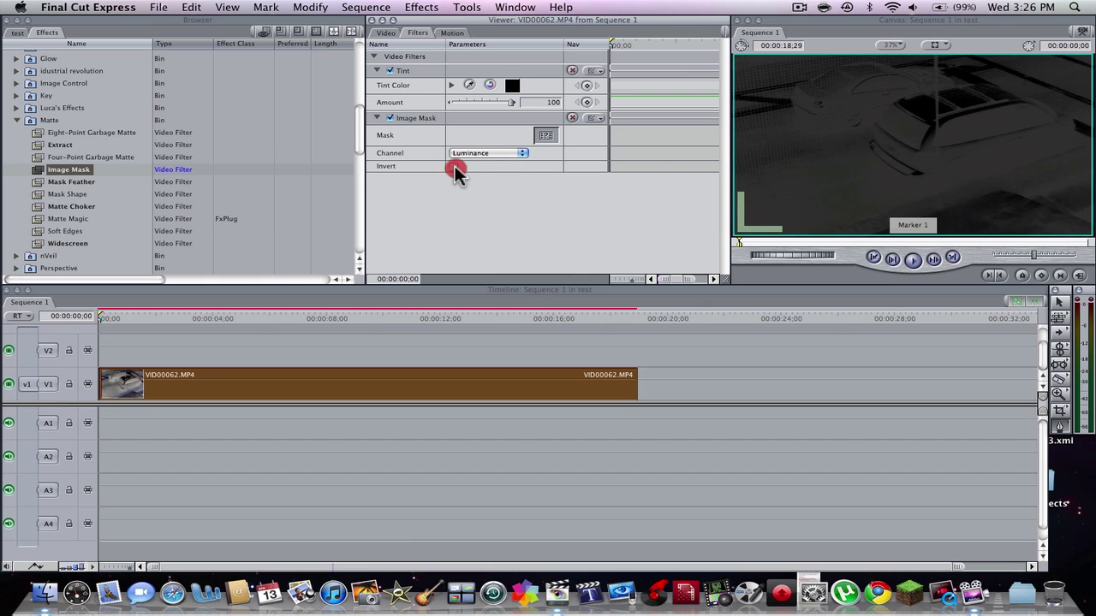
pyautogui.click(490, 343)
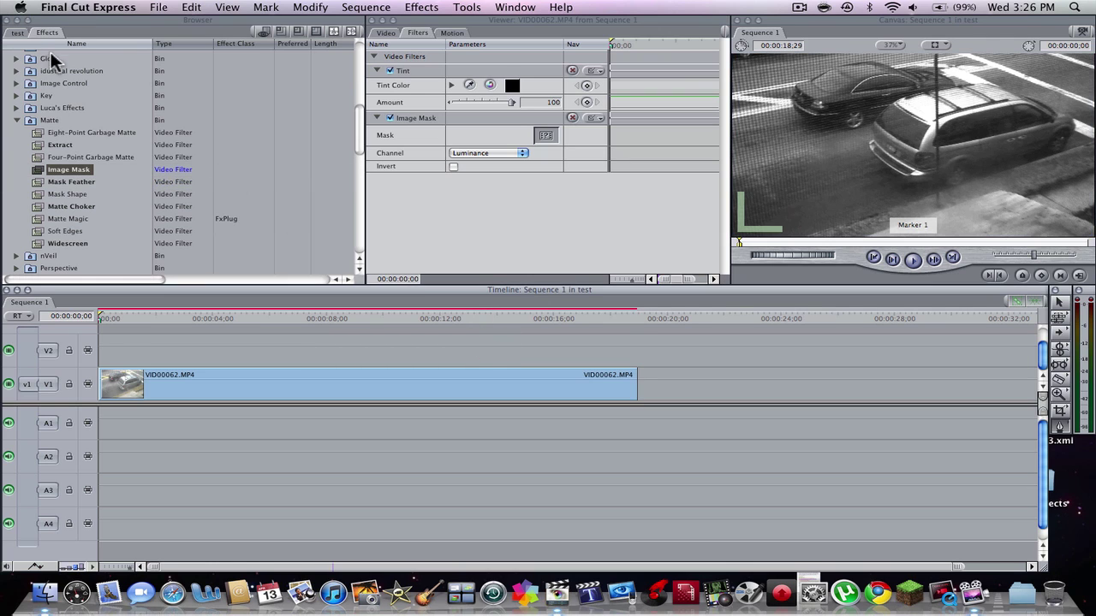
# Apply Color Corrector from the Color Correction group and show its balance and hue wheels.
pyautogui.click(16, 119)
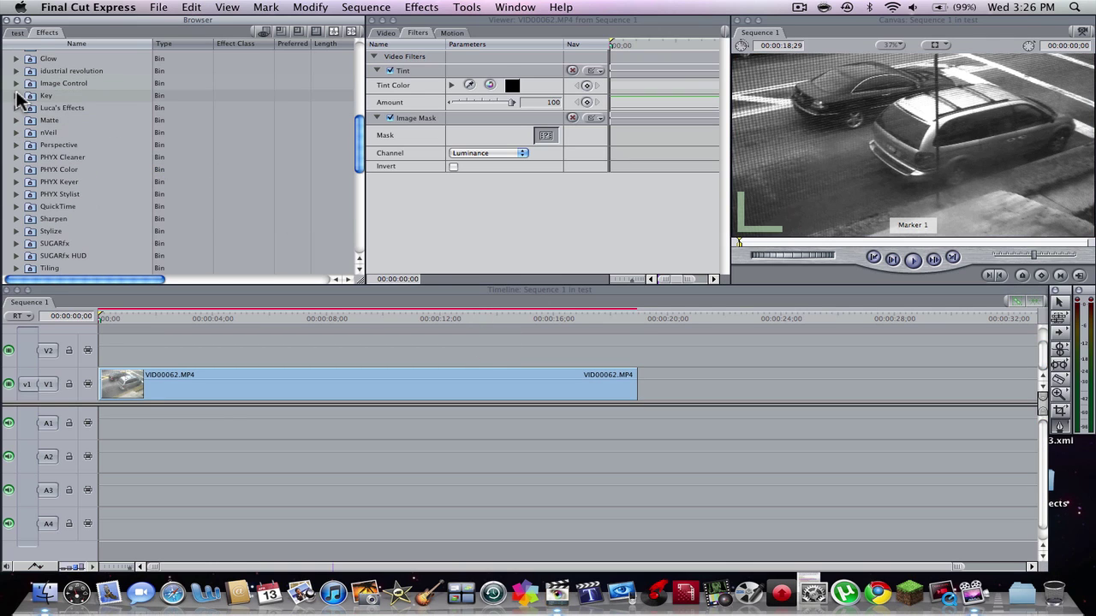
pyautogui.scroll(10, 60, 103)
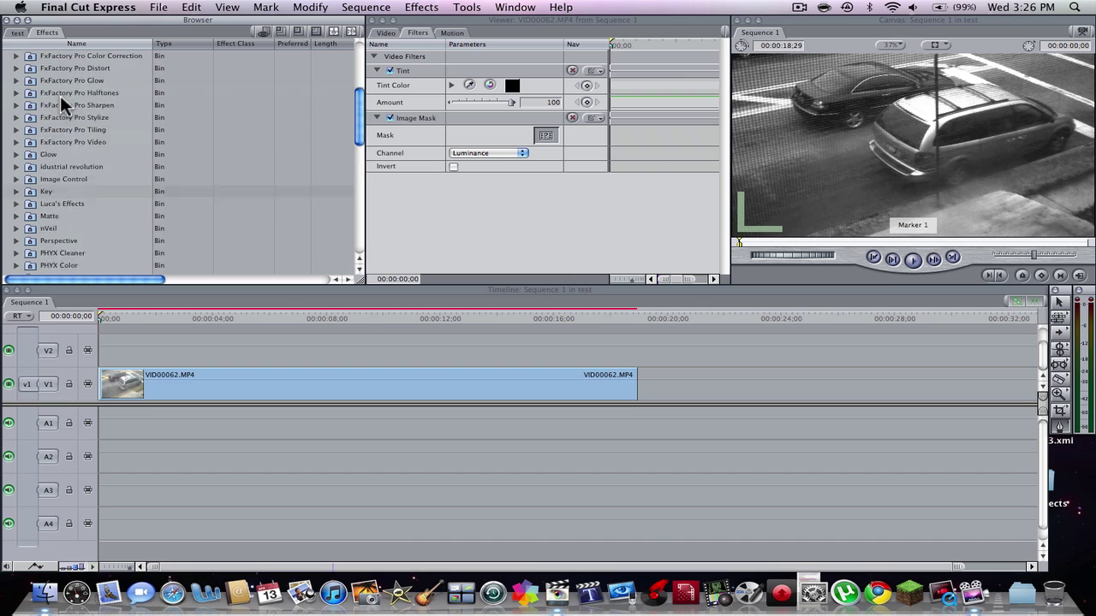
pyautogui.click(17, 143)
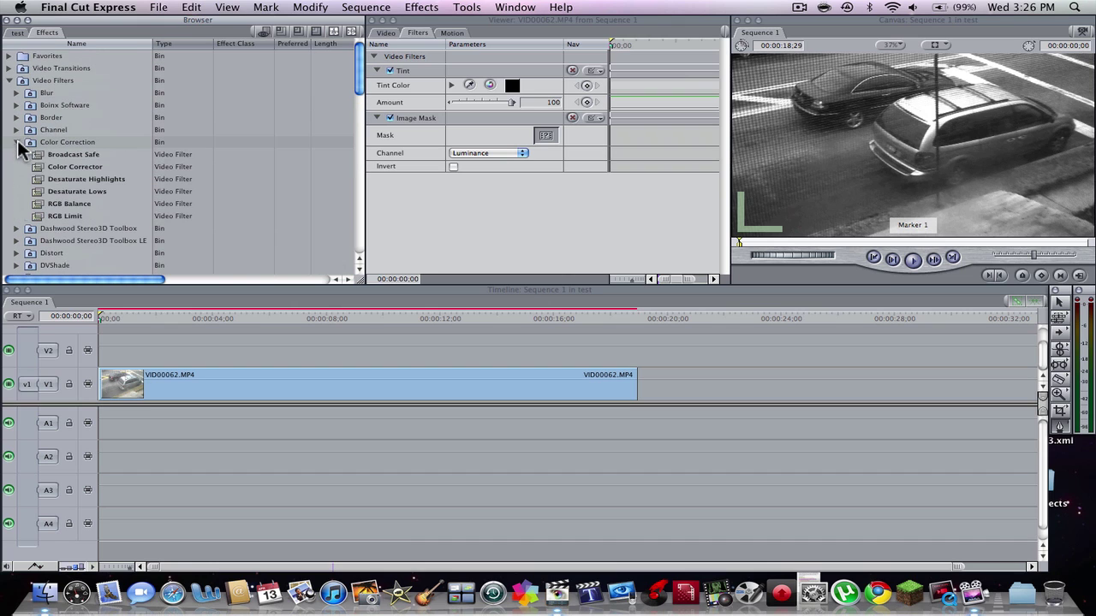
pyautogui.moveTo(56, 165); pyautogui.dragTo(197, 392)
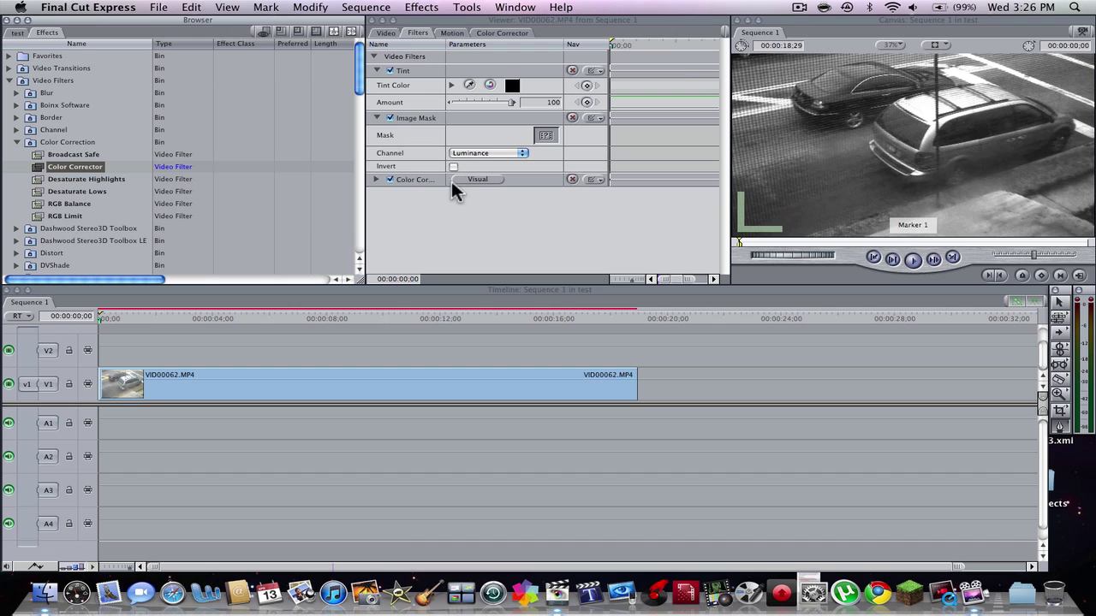
pyautogui.click(499, 34)
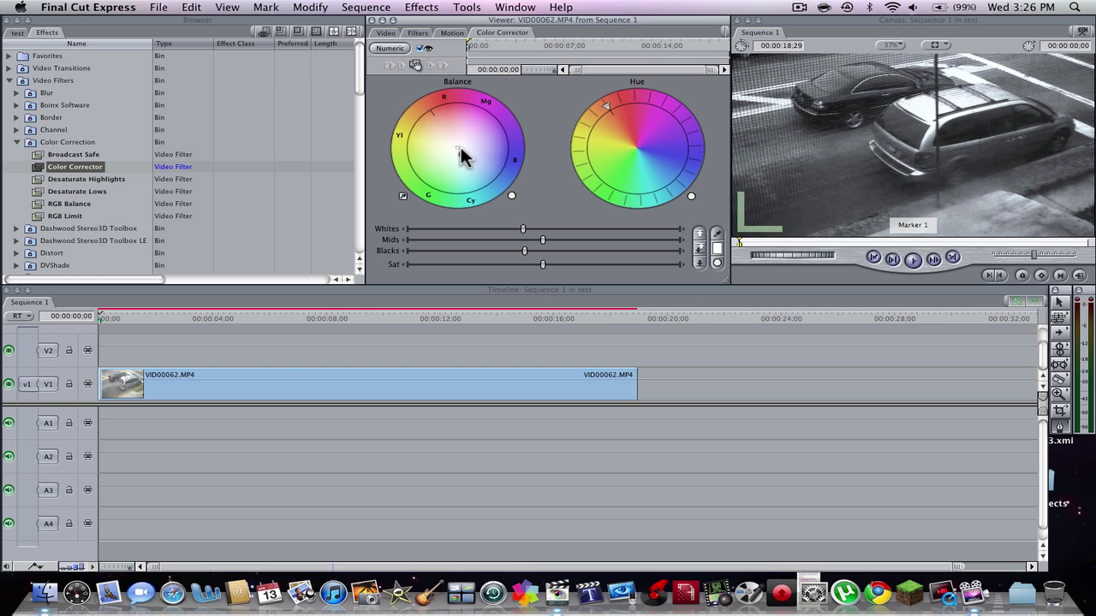
# Start and cancel a render, raise the Color Corrector blacks, then render Sequence 1 again.
pyautogui.click(195, 339)
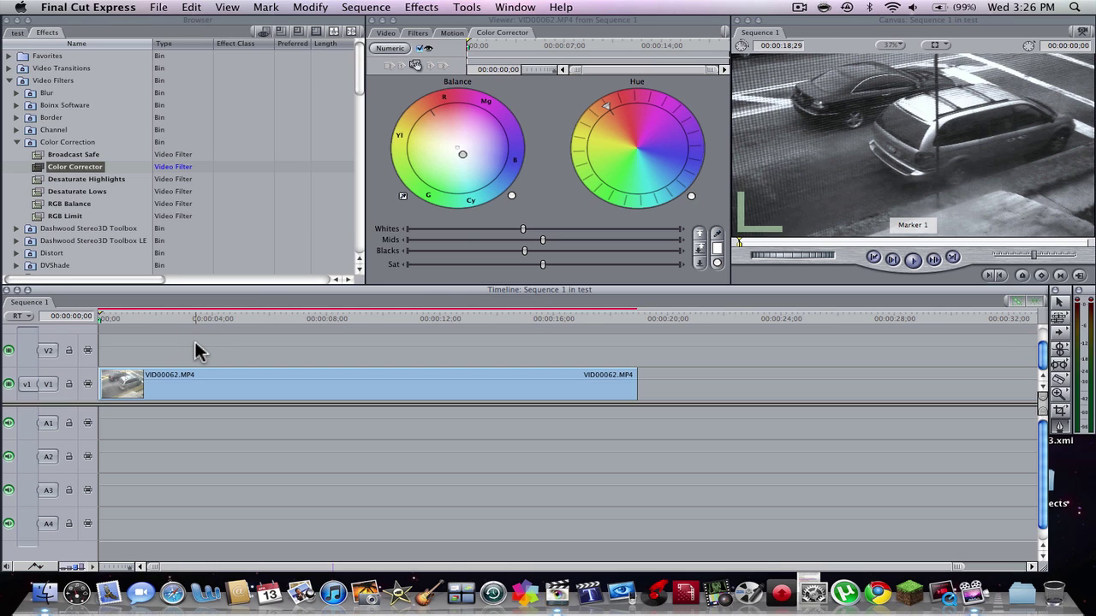
pyautogui.hotkey('alt', 'r')
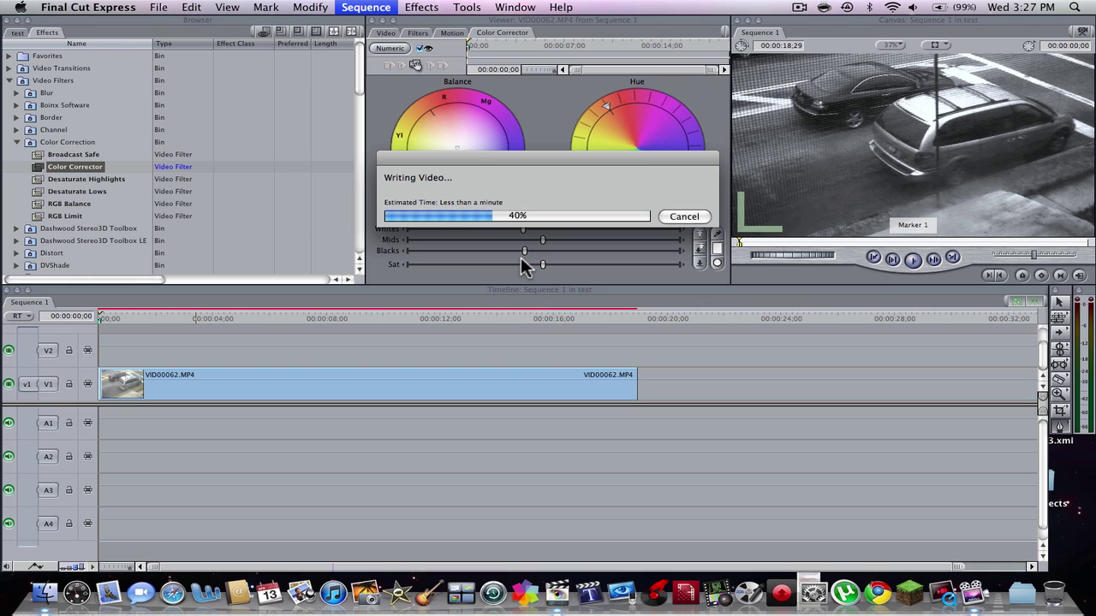
pyautogui.click(683, 217)
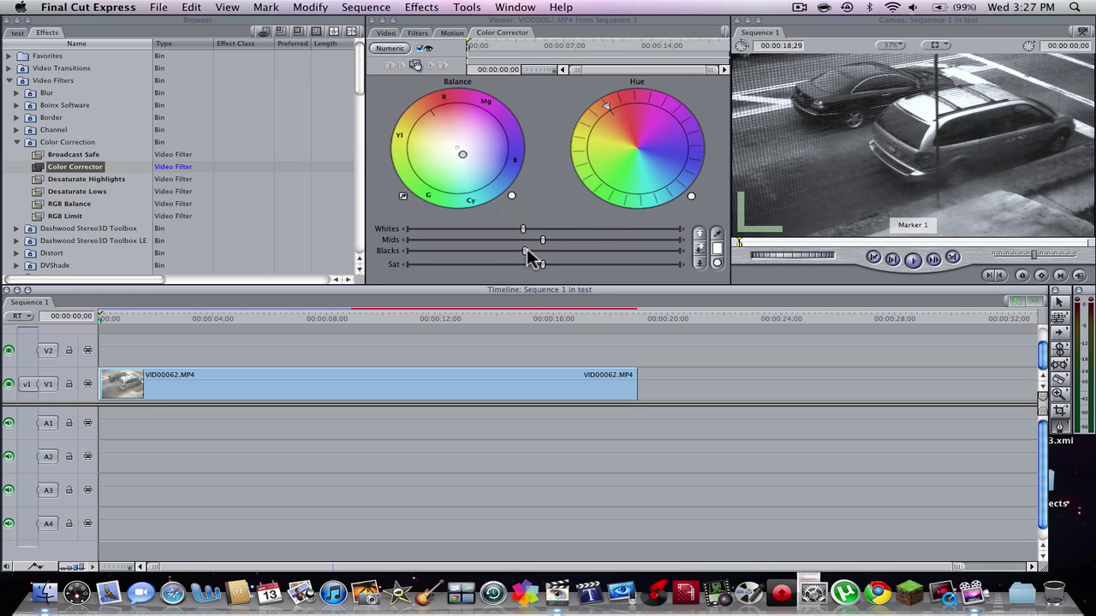
pyautogui.moveTo(526, 252)
pyautogui.mouseDown()
pyautogui.moveTo(599, 255)
pyautogui.moveTo(533, 262)
pyautogui.moveTo(546, 261)
pyautogui.moveTo(539, 232)
pyautogui.moveTo(517, 232)
pyautogui.mouseUp()
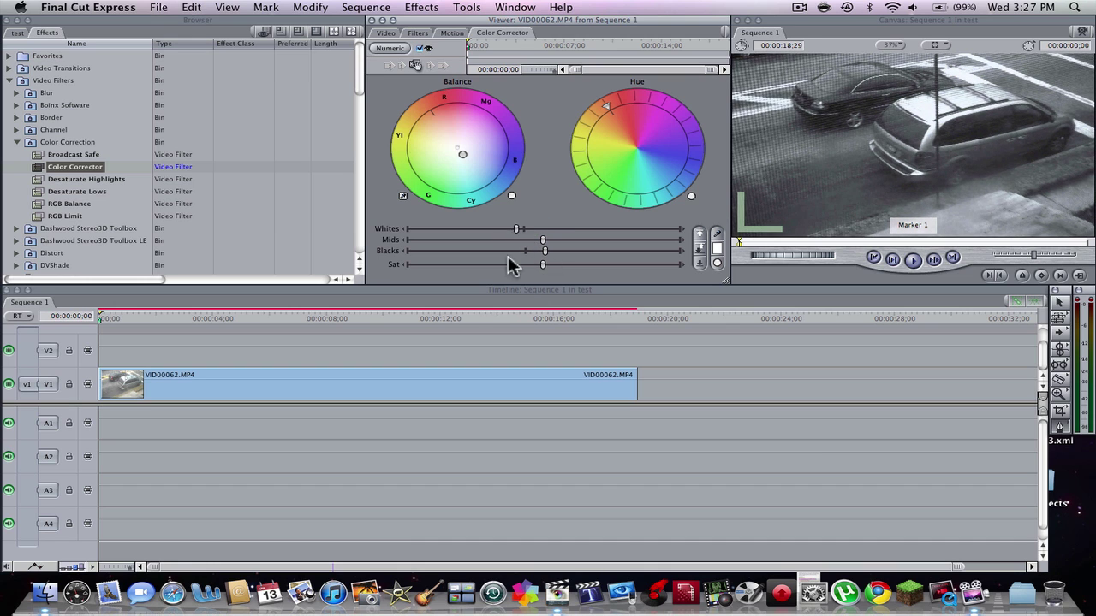
pyautogui.press('super+r')
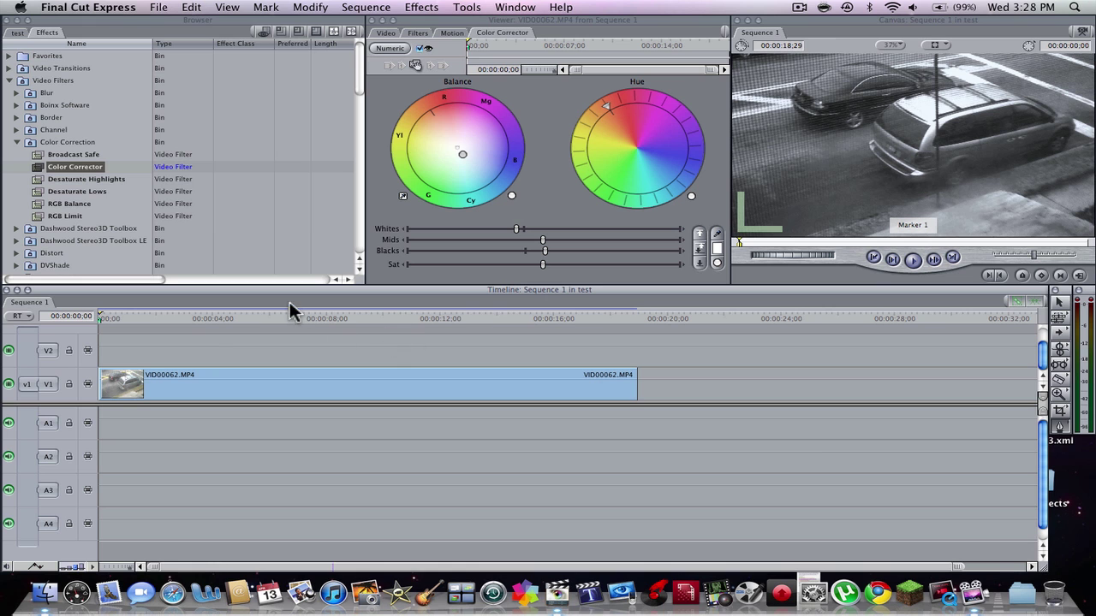
pyautogui.press('space')
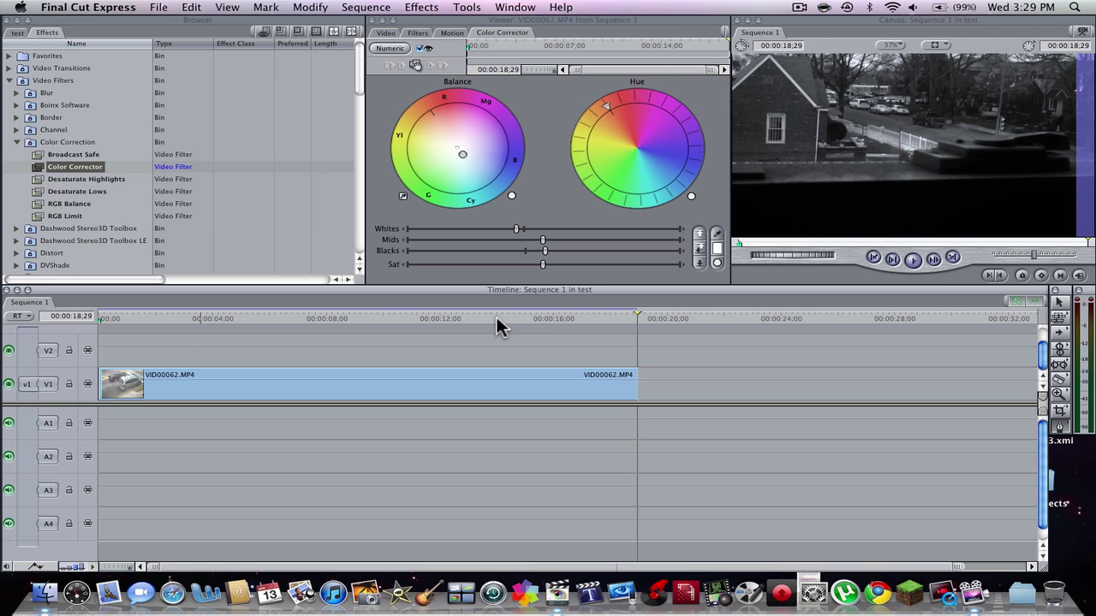
pyautogui.moveTo(497, 309); pyautogui.dragTo(427, 343)
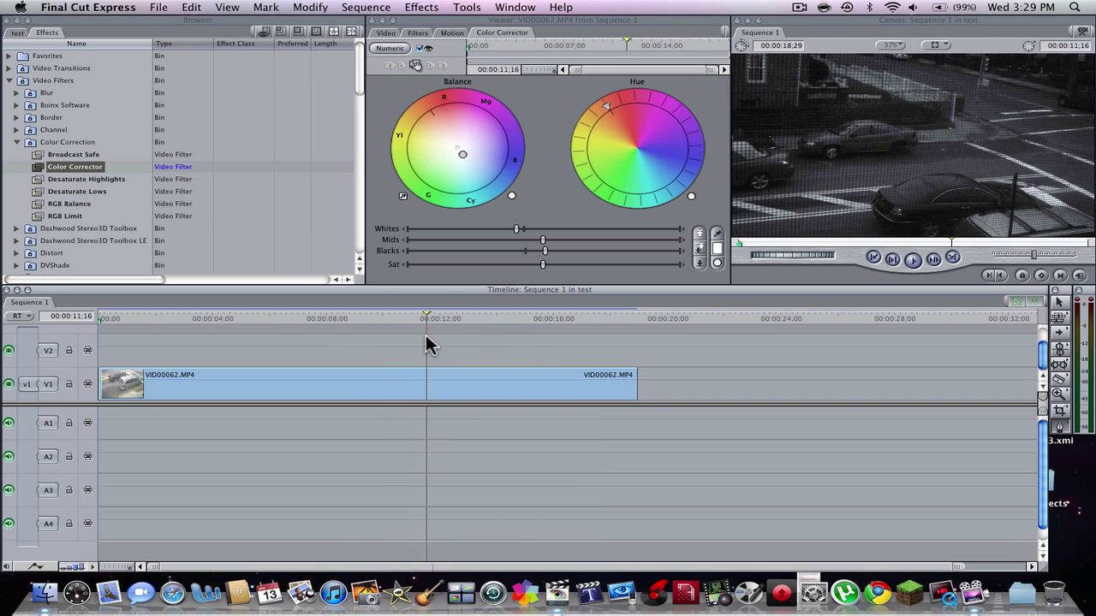